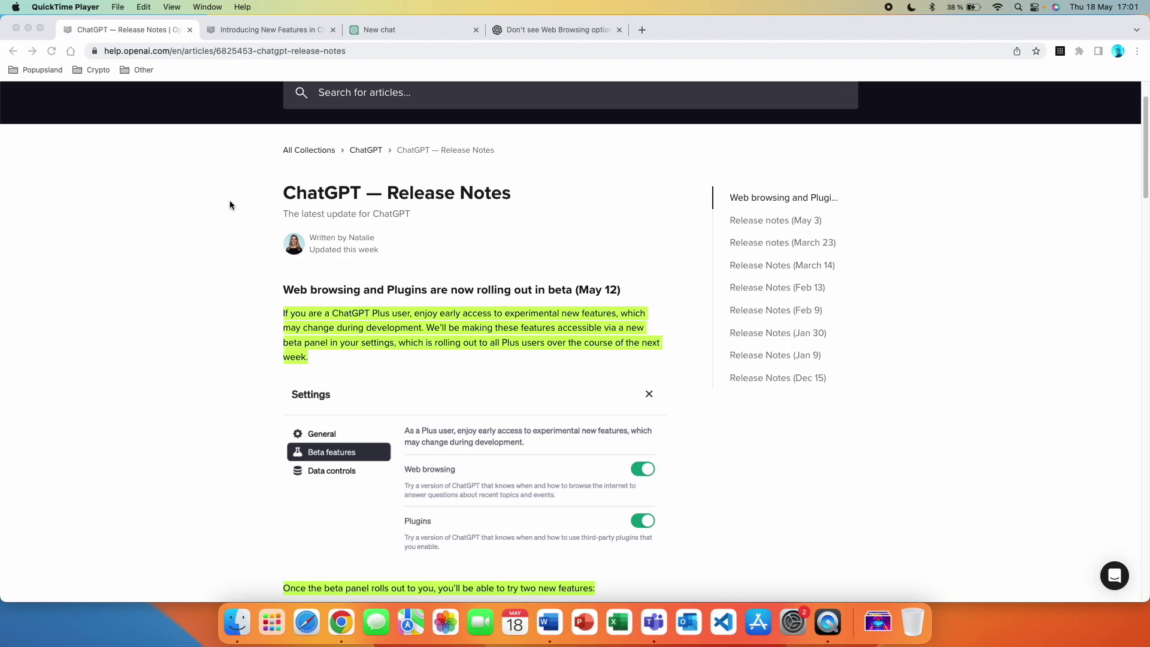
Read the Web browsing and Plugins beta notes in the Release Notes, then go to the ChatGPT chat
left_click(511, 253)
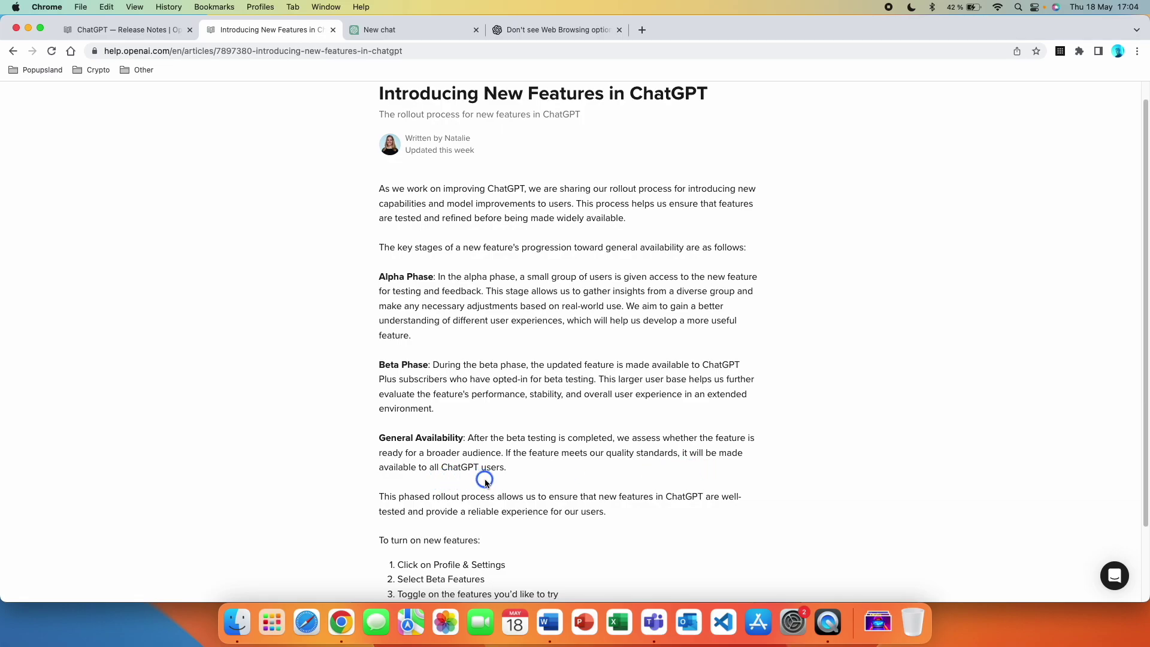
key("ctrl+shift+Tab")
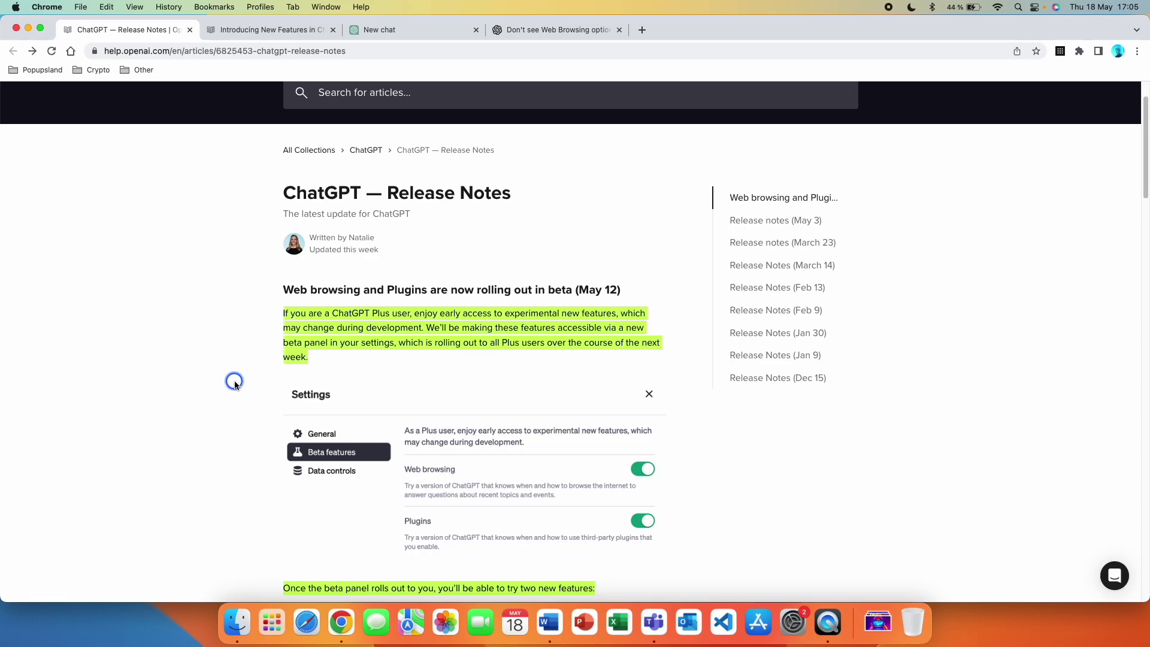
scroll(216, 514, "down", 2)
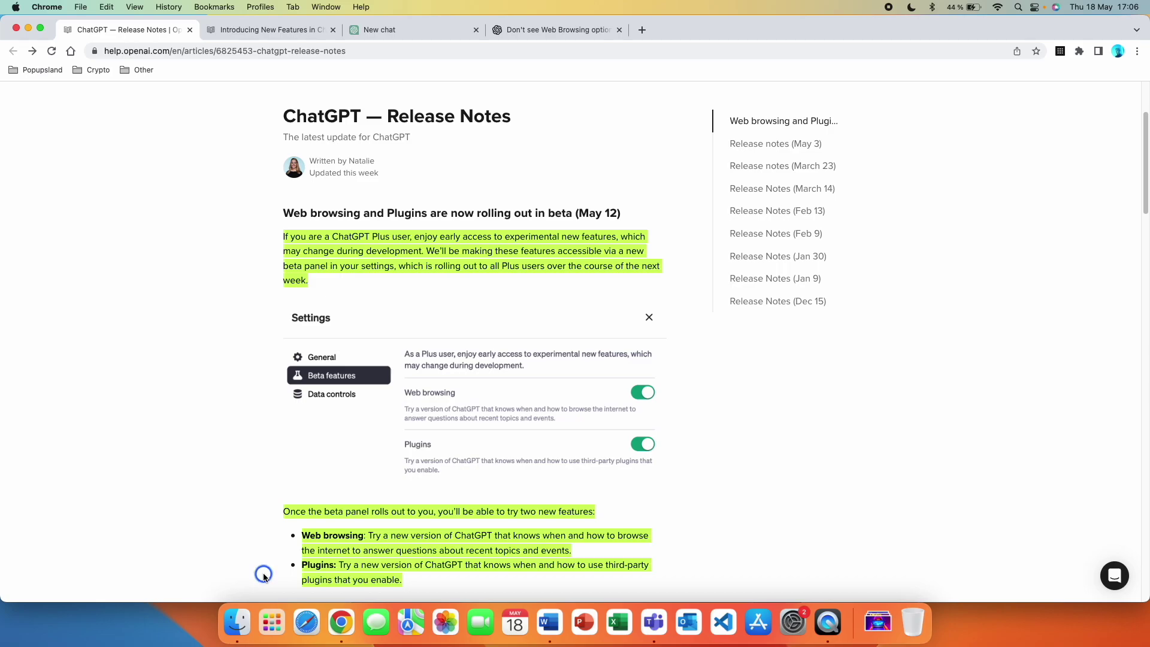
key("super+3")
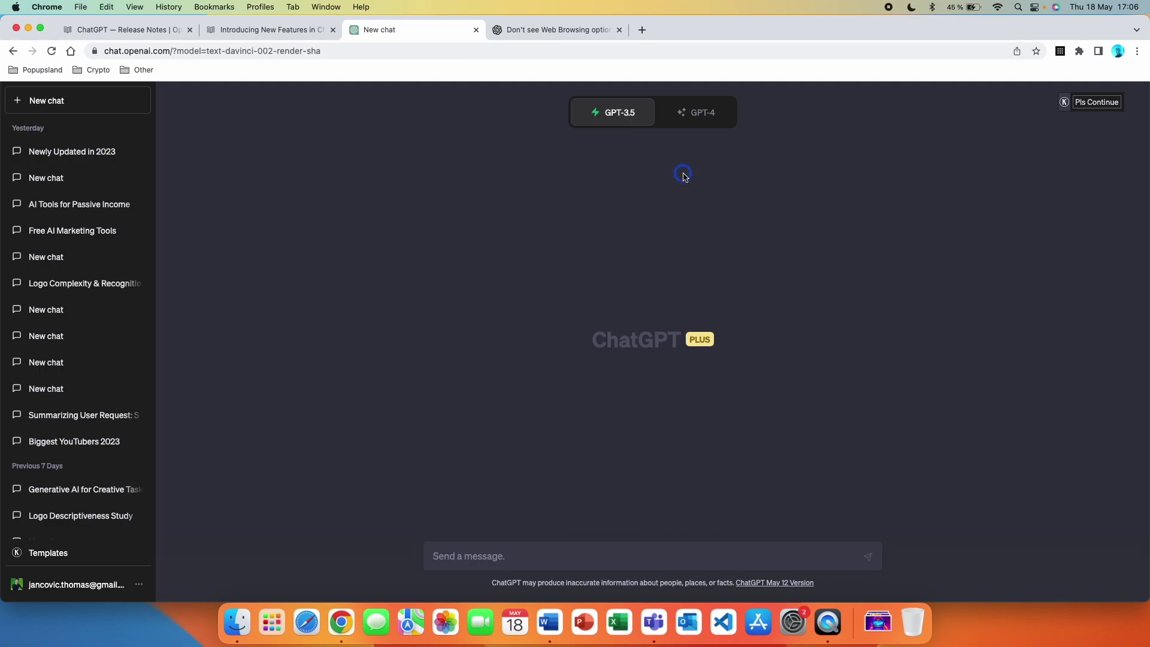
Switch the model between GPT-4 and GPT-3.5, leaving the new chat on GPT-4
mouse_move(625, 127)
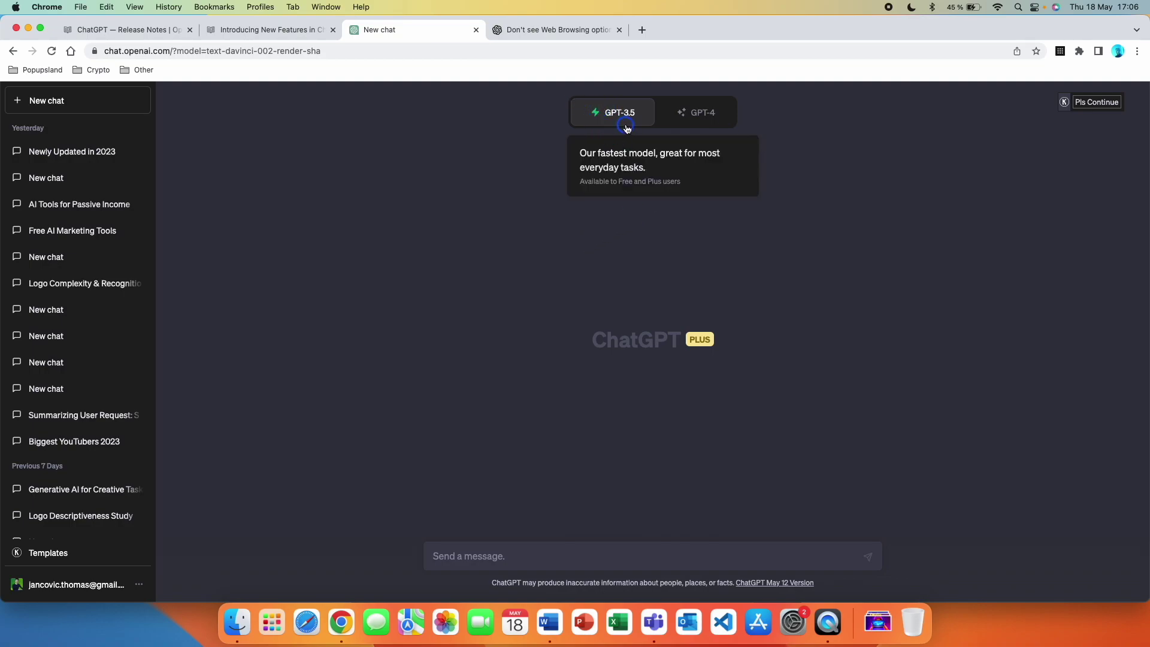
left_click(708, 115)
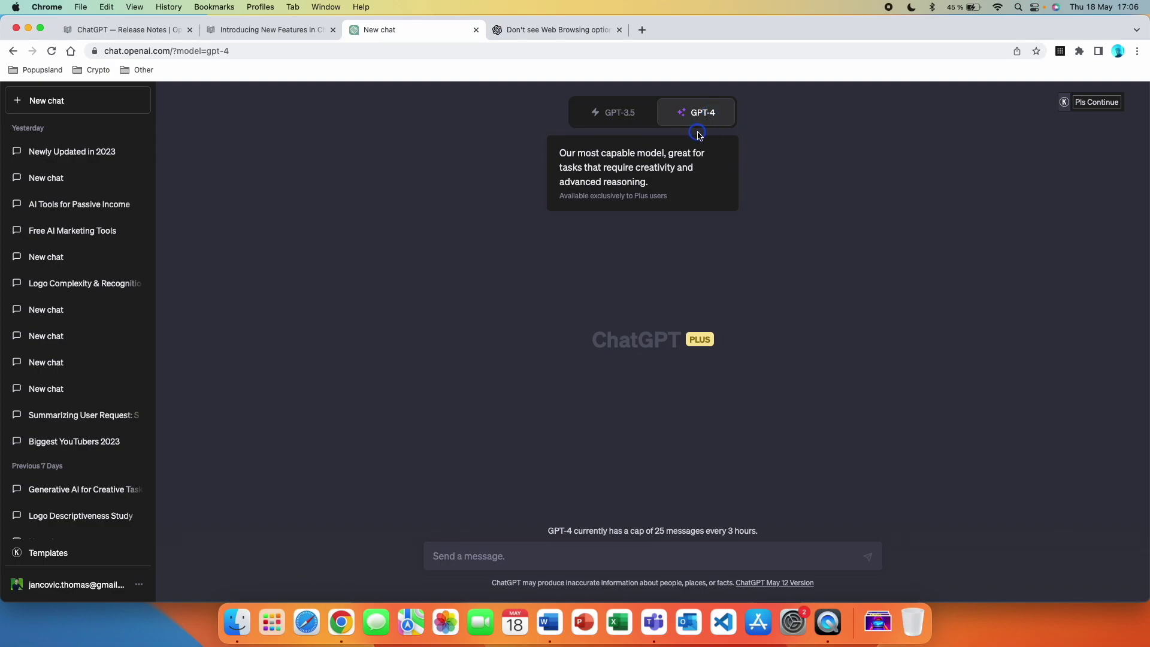
left_click(617, 113)
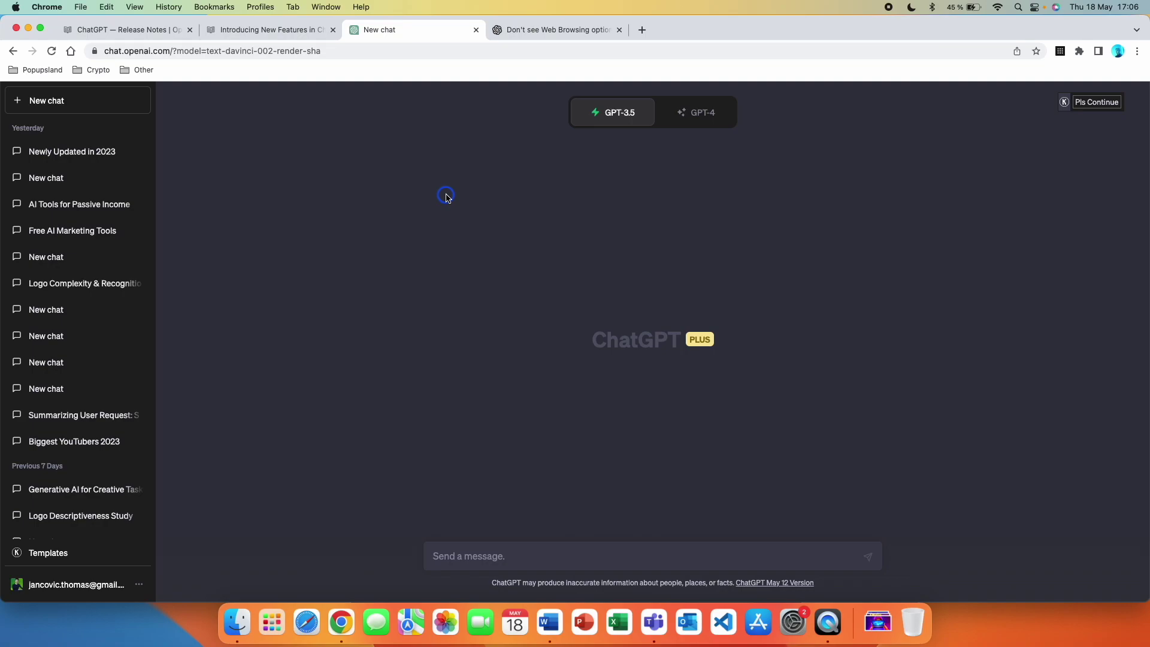
left_click(703, 115)
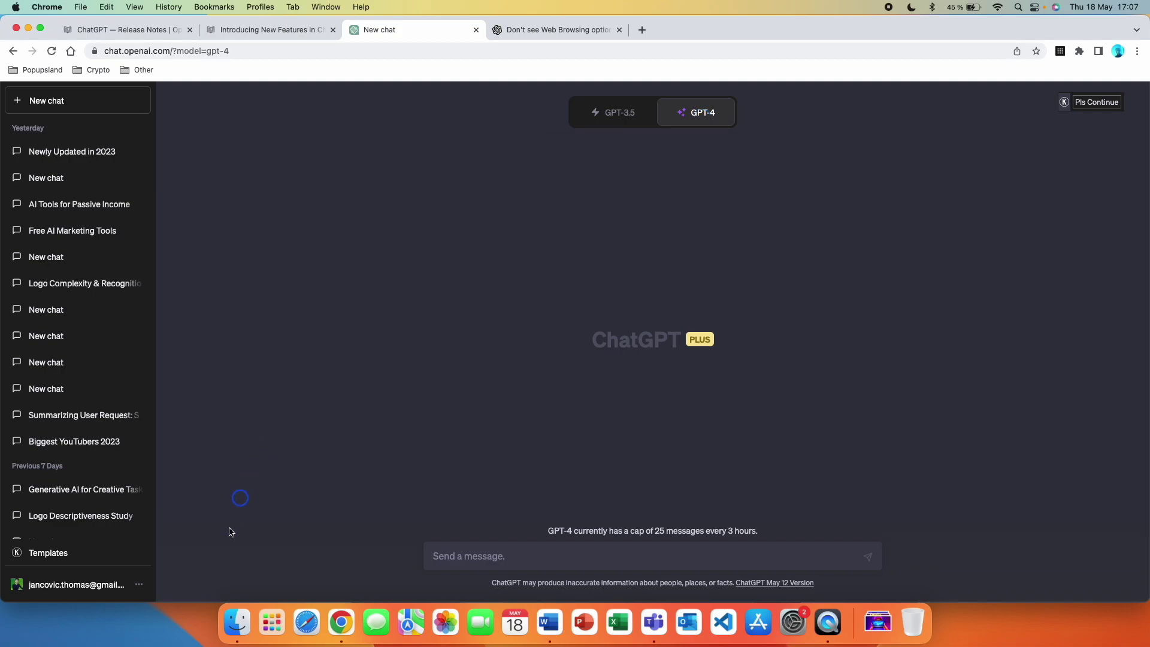
left_click(137, 591)
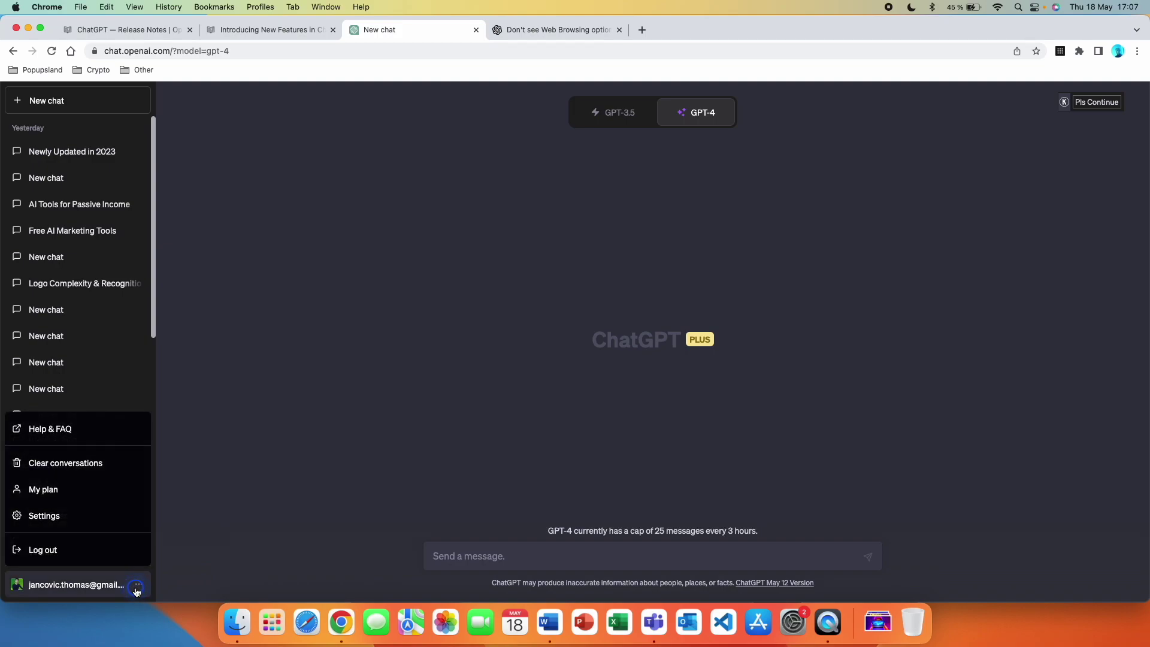
Turn on the Web browsing and Plugins toggles under Settings > Beta features, then close Settings
left_click(78, 515)
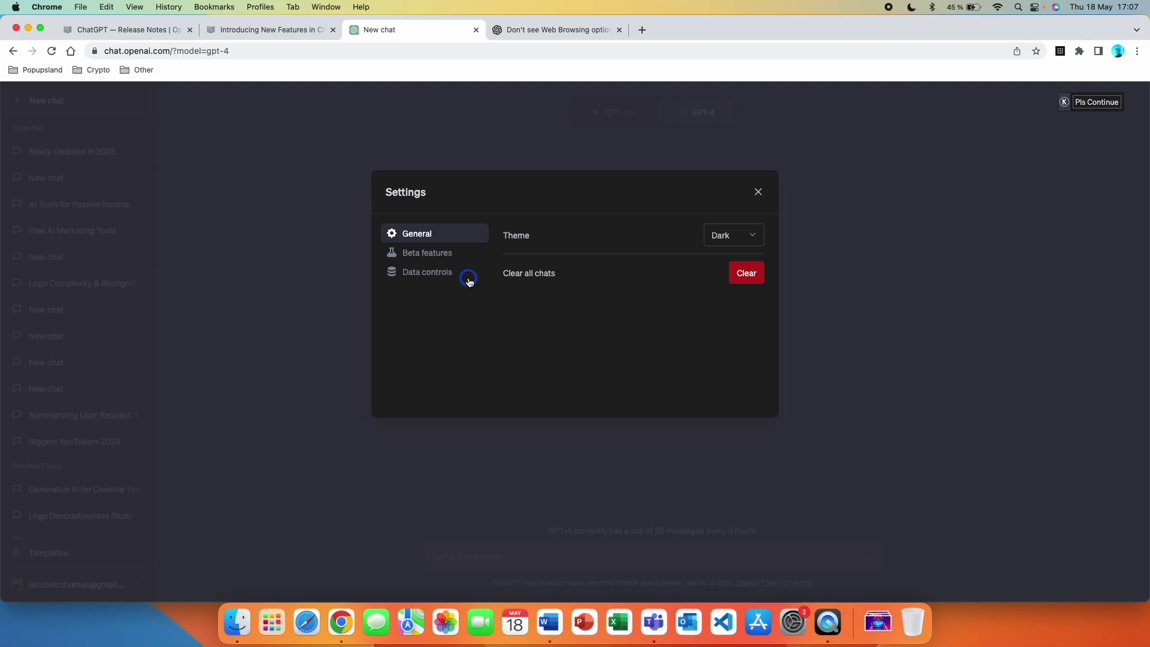
left_click(443, 259)
left_click(443, 259)
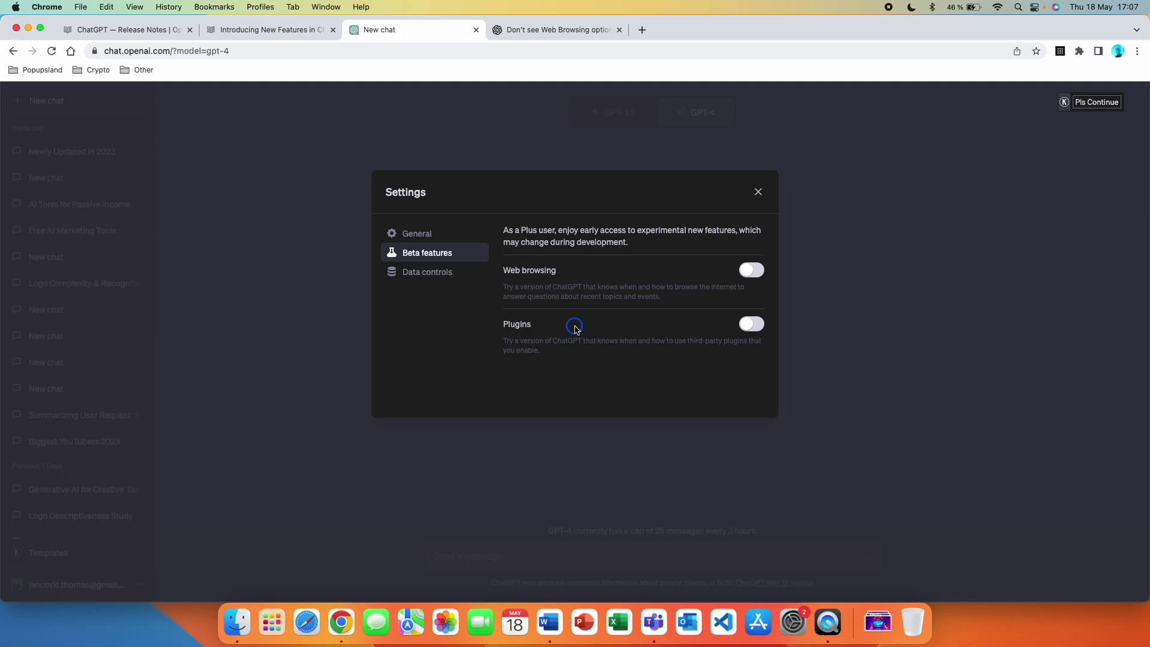
left_click(750, 277)
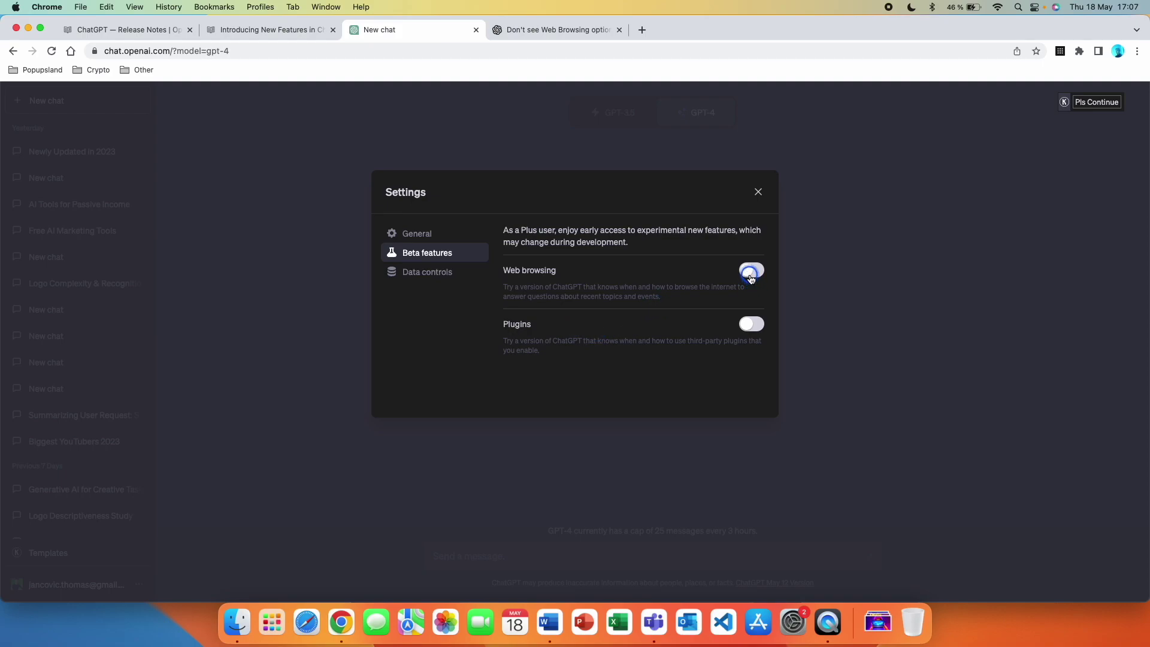
left_click(752, 328)
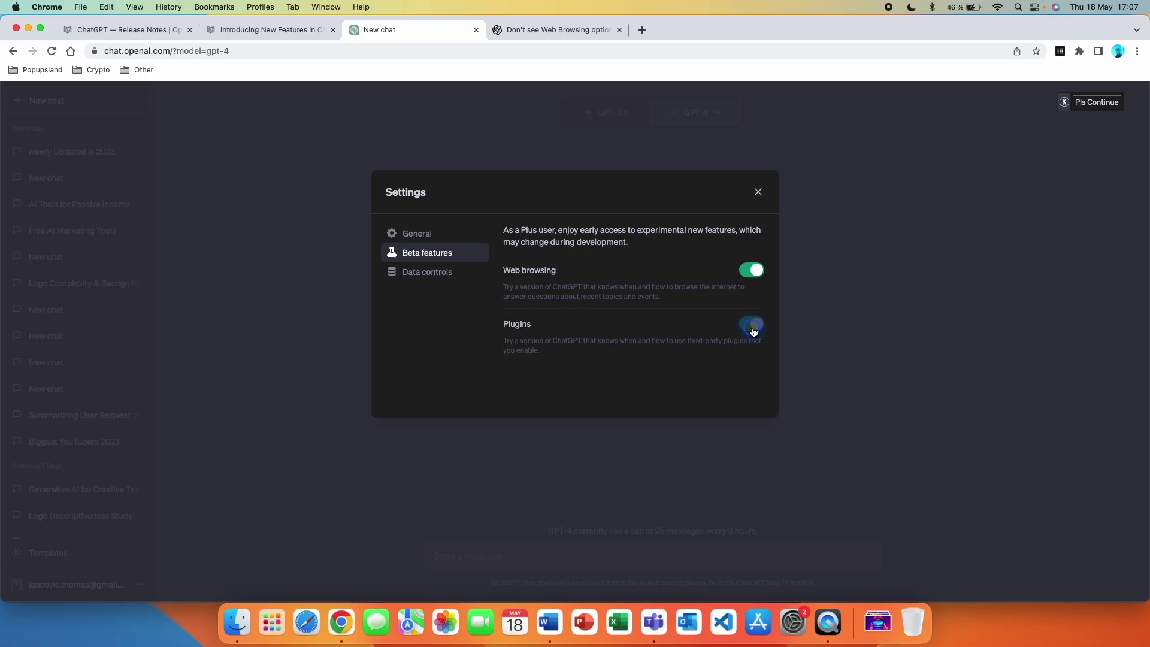
left_click(759, 194)
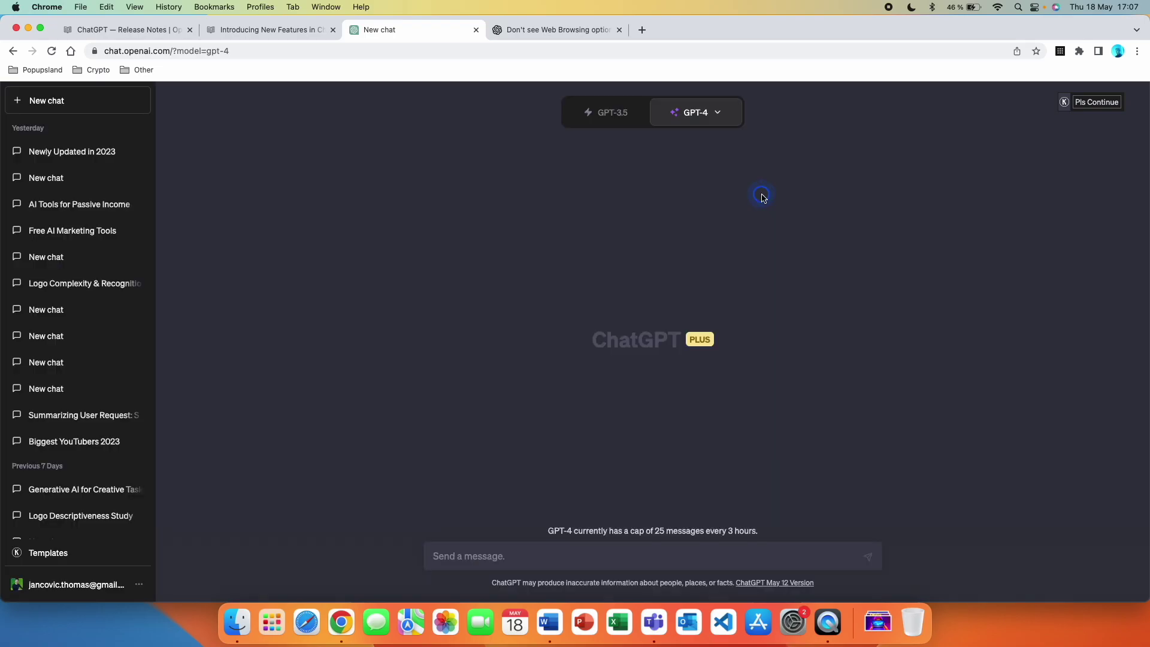
Pick Browsing (Beta) as the GPT-4 variant and confirm it is ticked in the model list
left_click(717, 119)
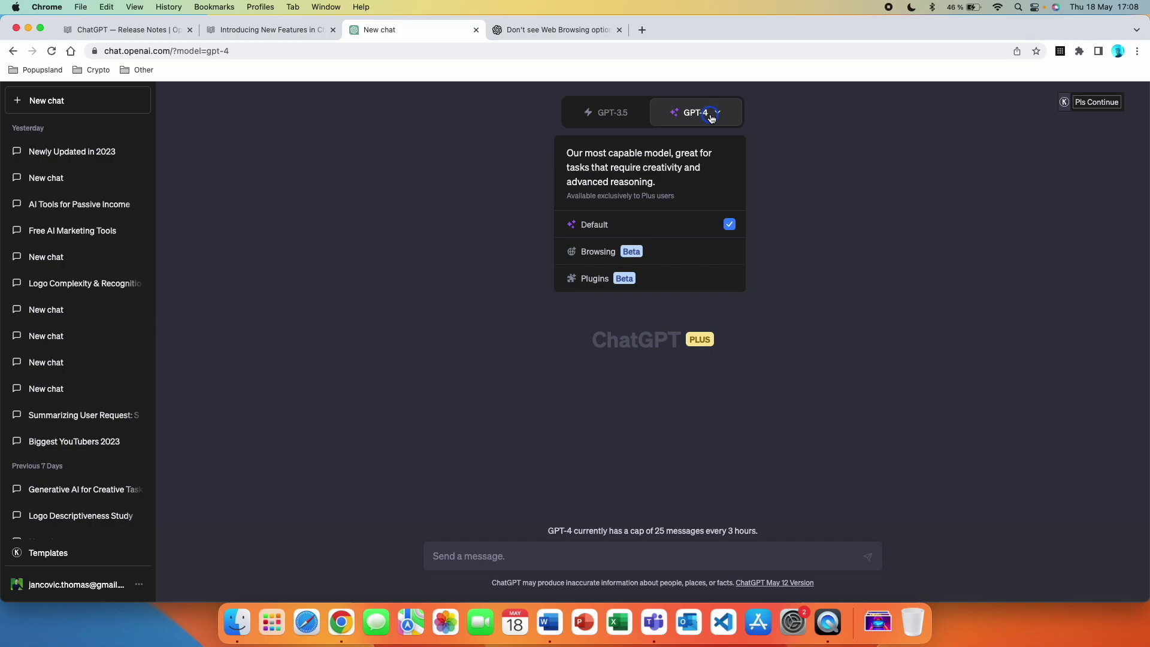
left_click(681, 278)
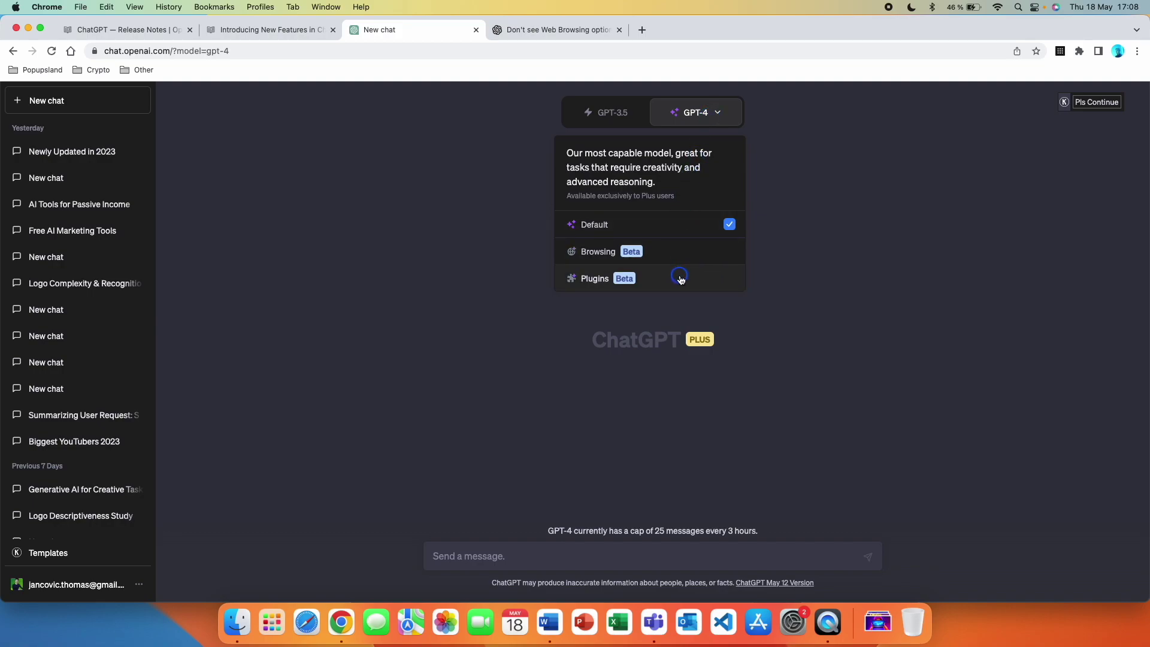
left_click(643, 257)
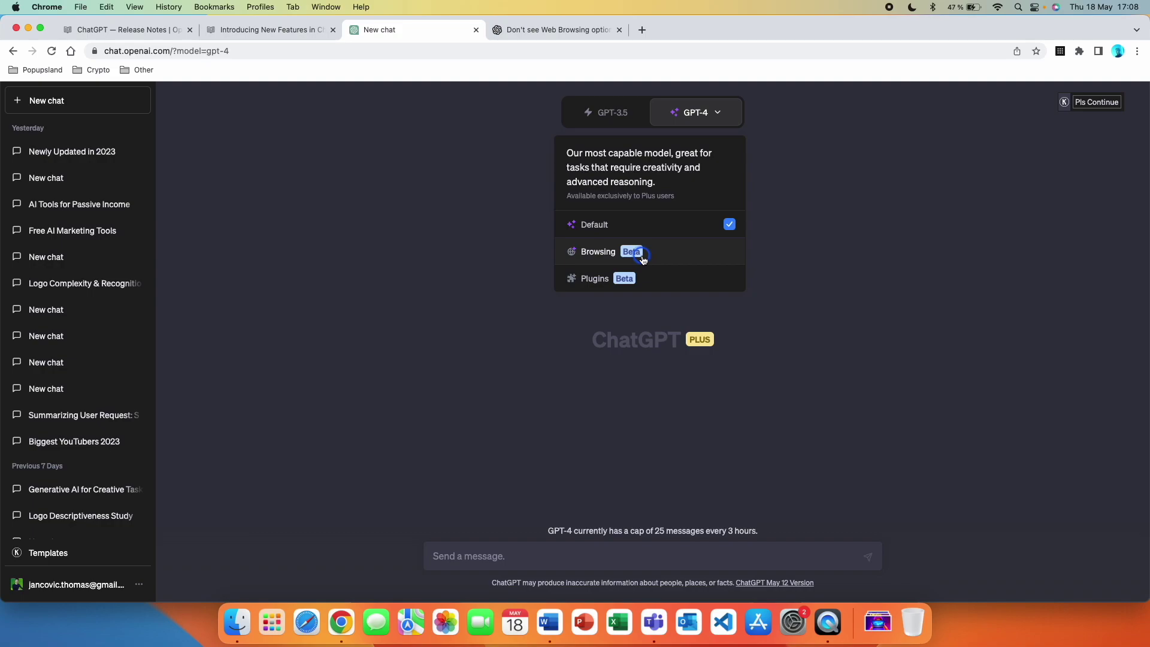
left_click(650, 253)
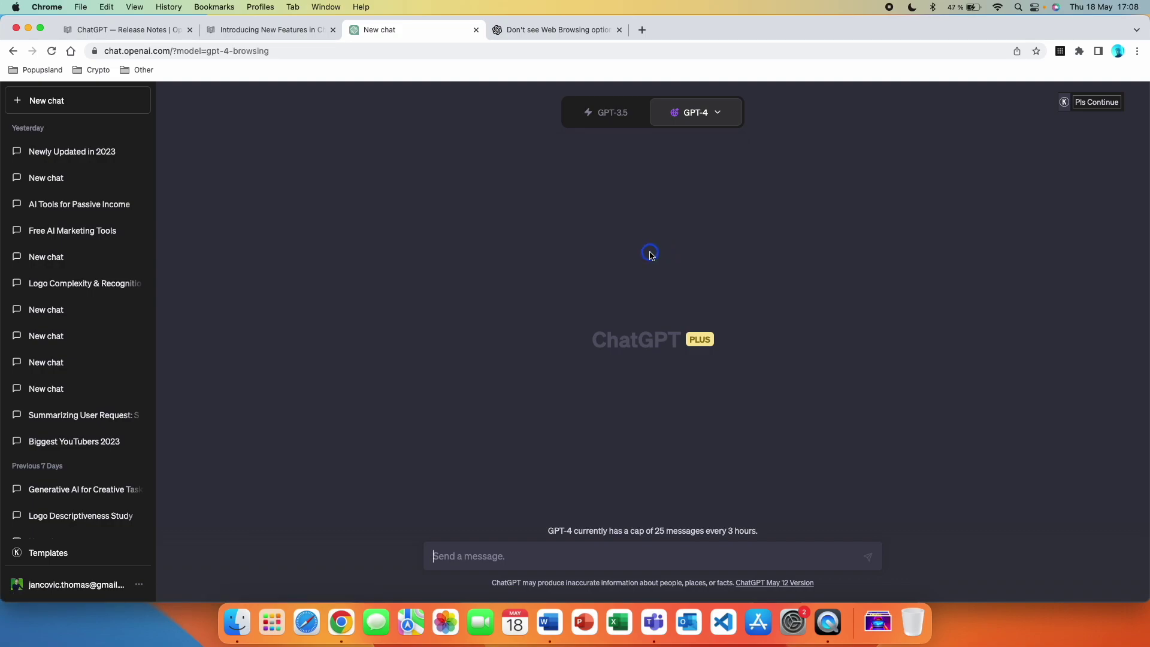
left_click(729, 252)
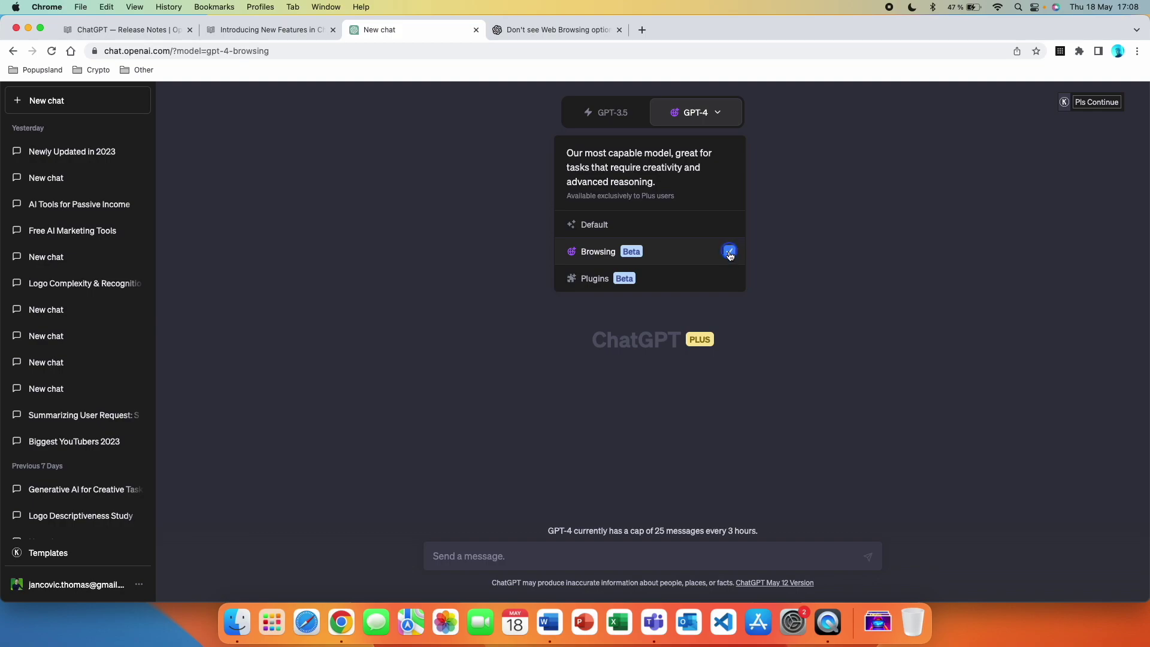
left_click(734, 251)
left_click(524, 562)
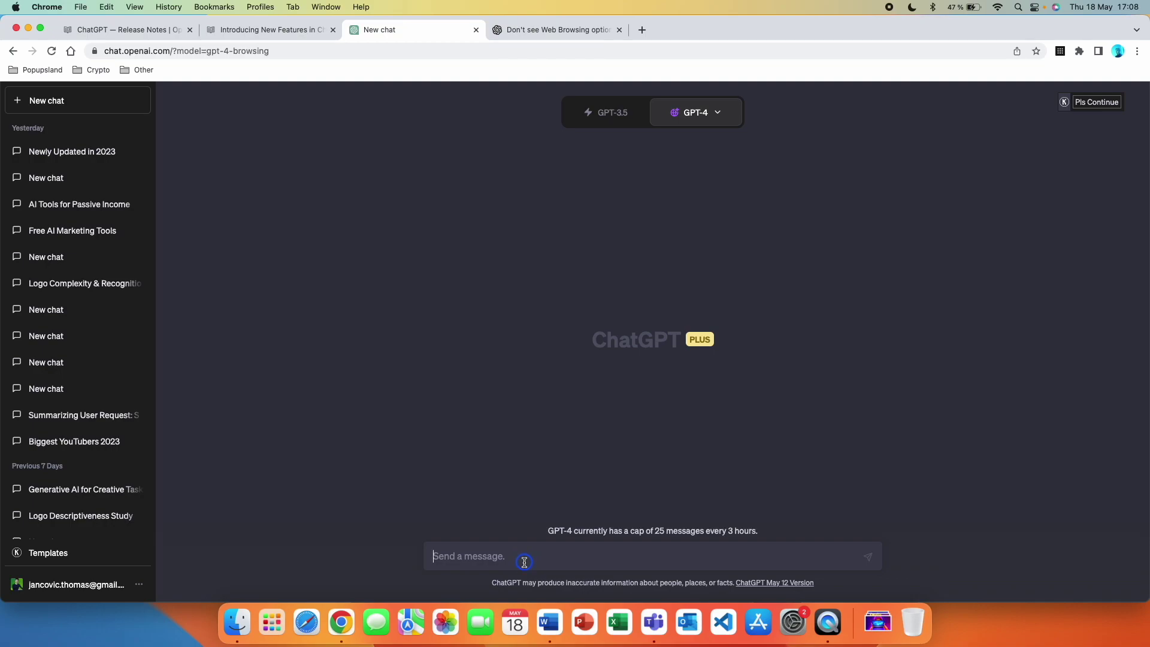
Ask 'who is the biggest ooutuber in the world in terms of the number of subscribers?' and open its Wikipedia citation
type("who is the biggest o")
type("outube")
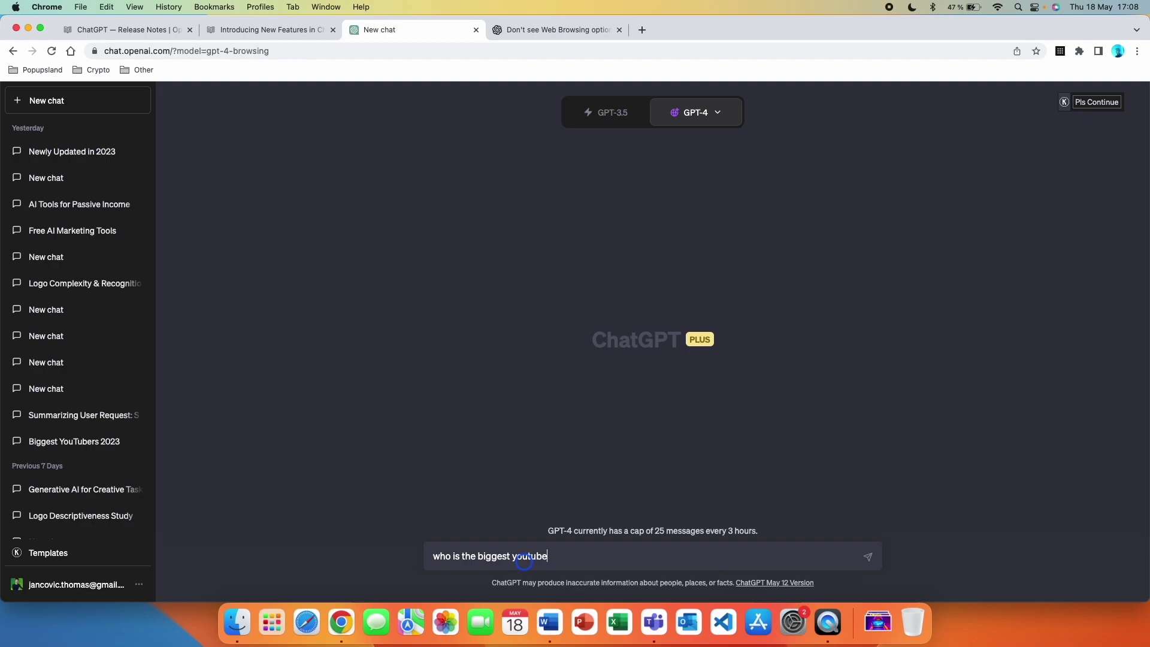
type("r in the world in terms of the number of")
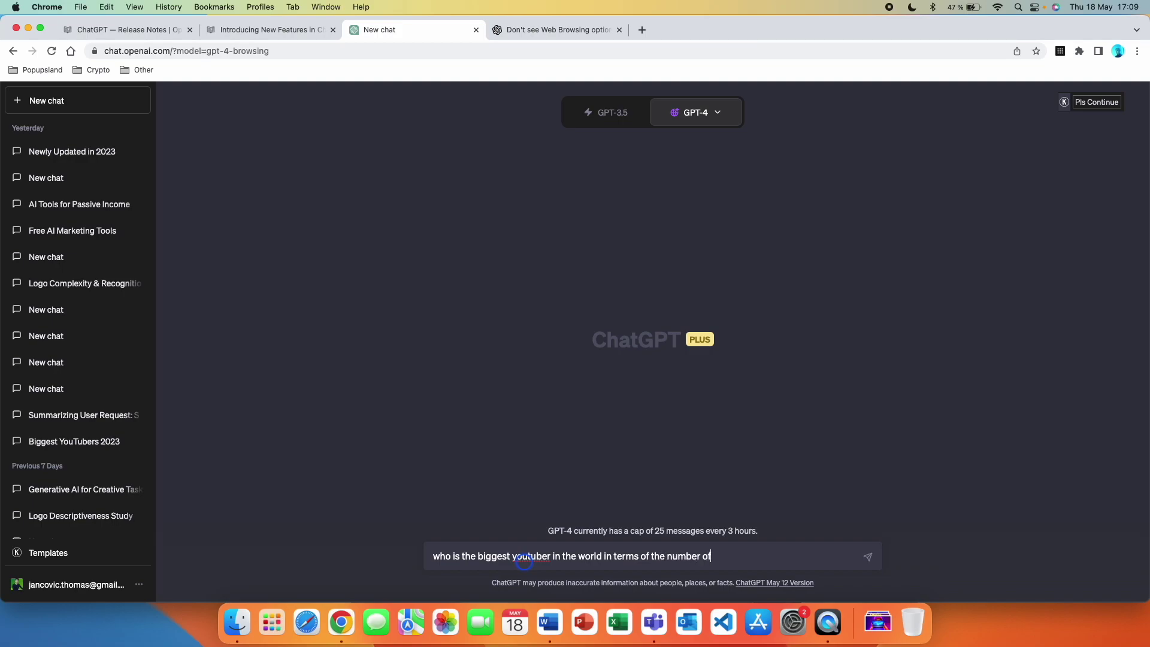
type(" subscribers?")
left_click(869, 558)
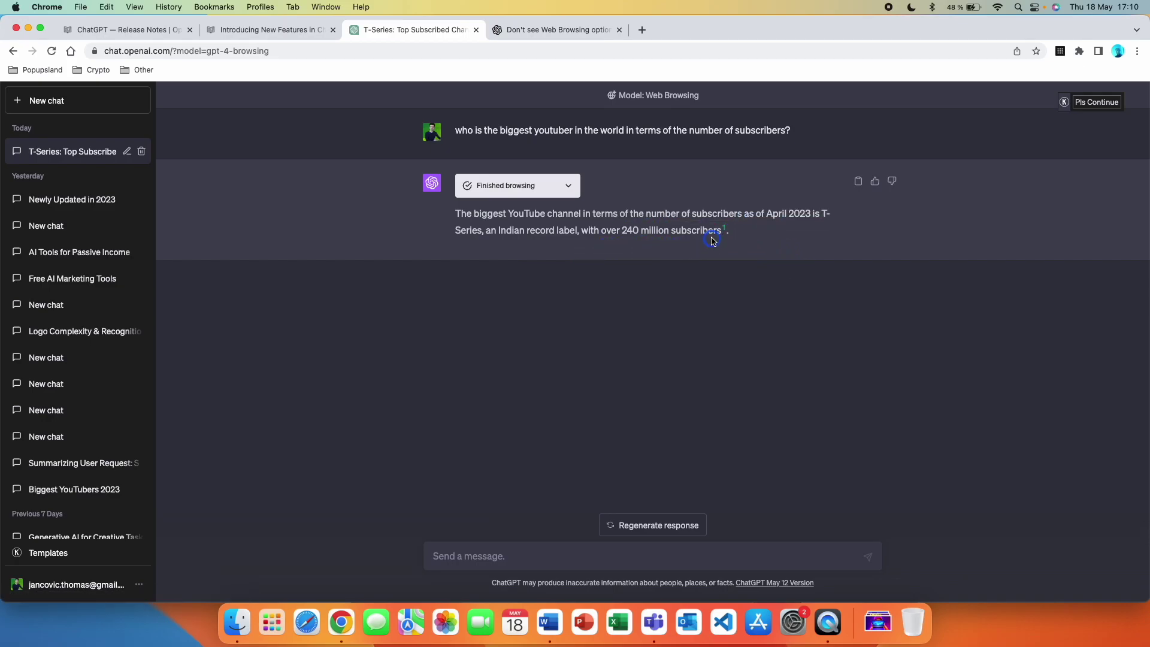
left_click(725, 231)
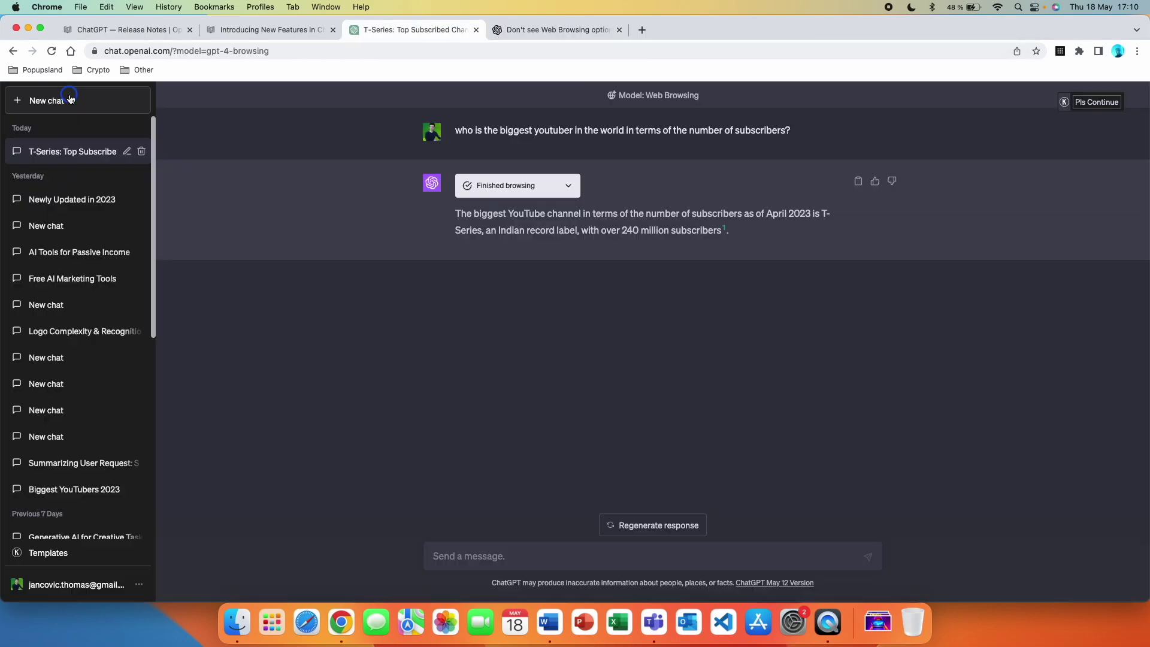
key("super+w")
left_click(70, 101)
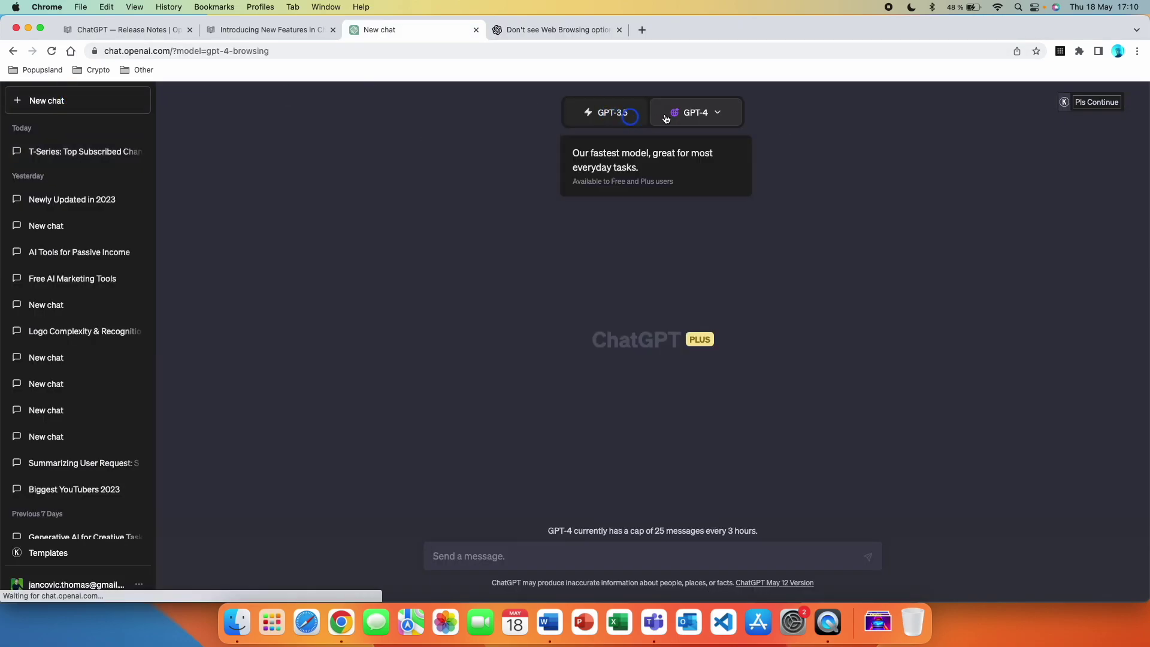
Switch the new GPT-4 chat to Plugins mode and show the 'No plugins enabled' list
mouse_move(695, 112)
left_click(681, 274)
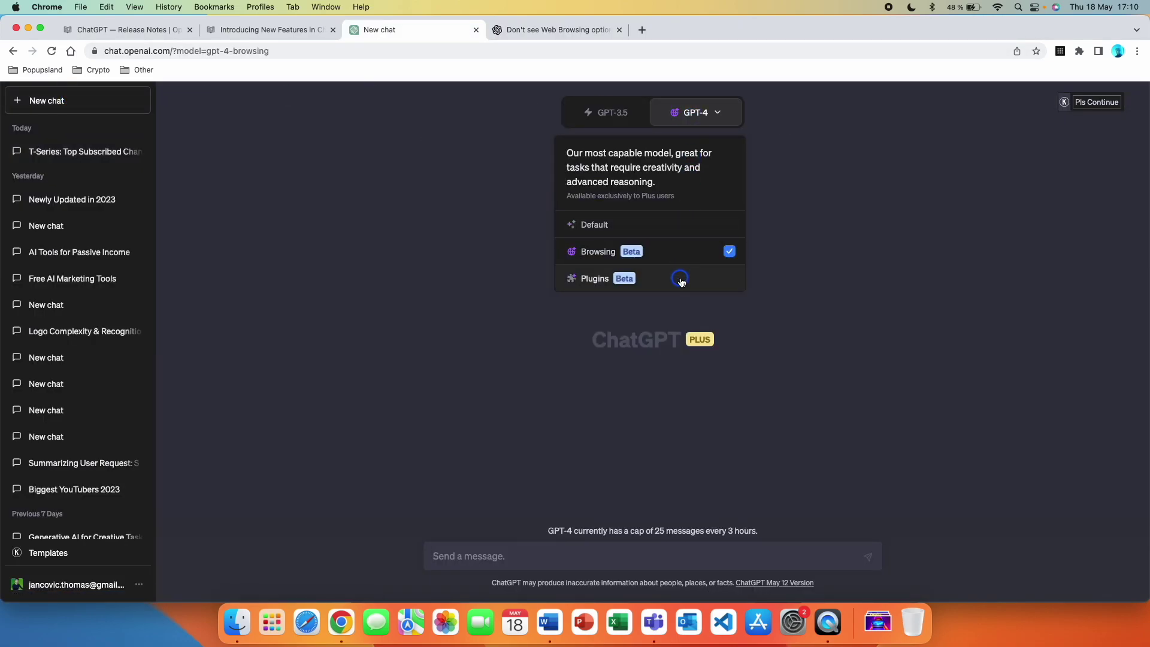
left_click(680, 279)
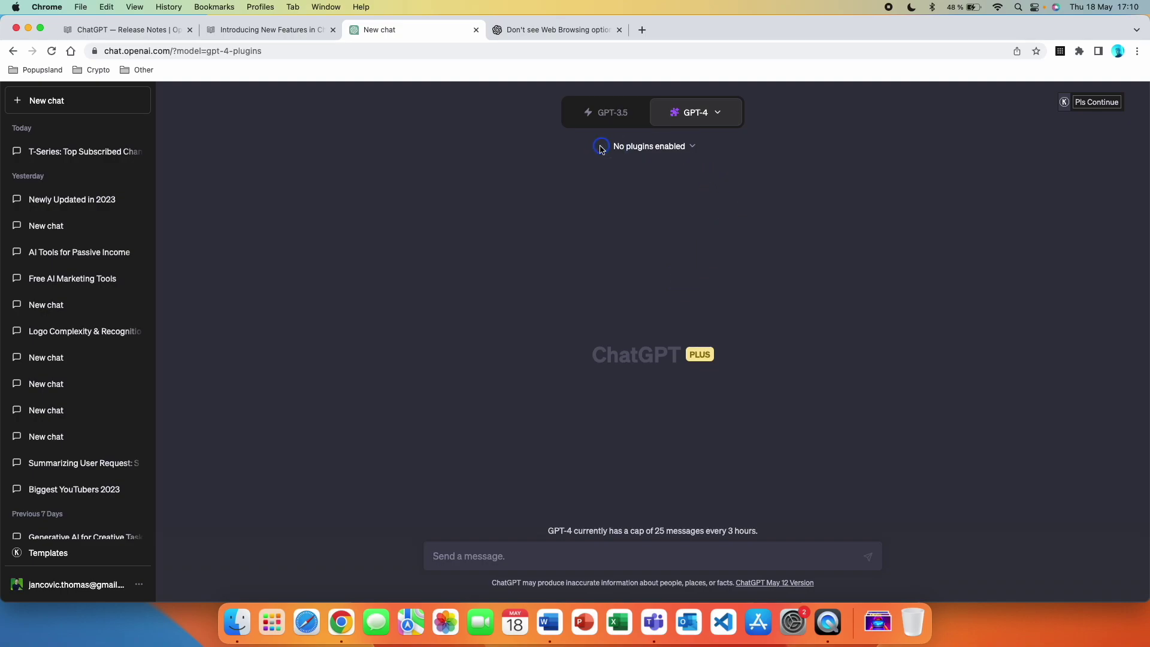
left_click(692, 150)
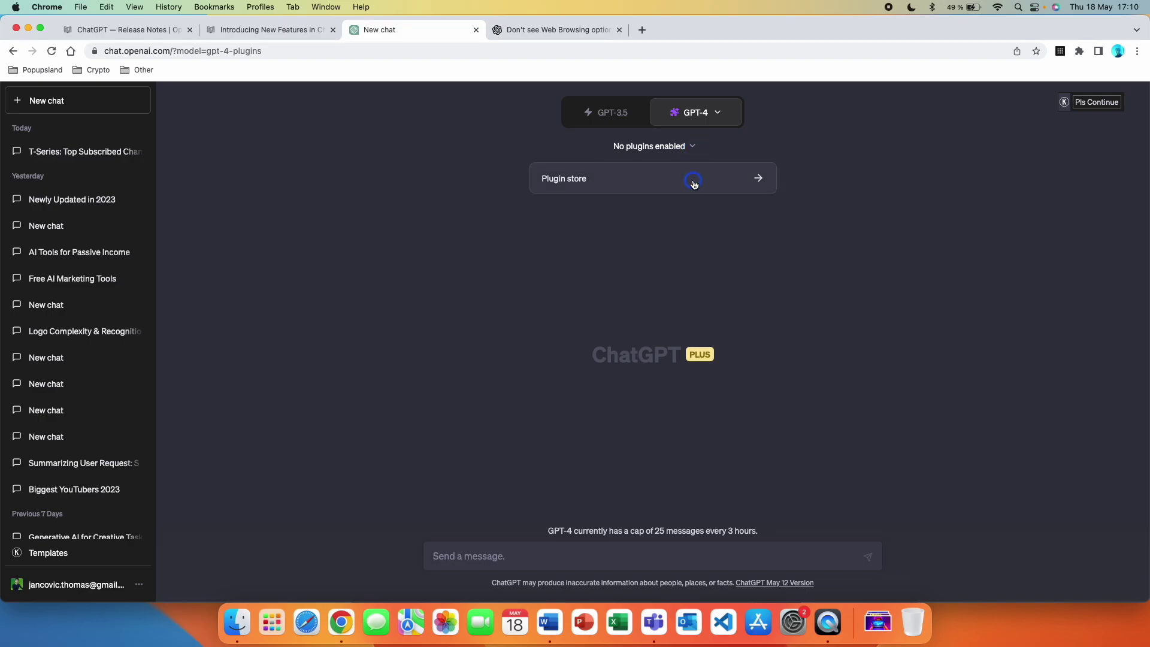
left_click(693, 180)
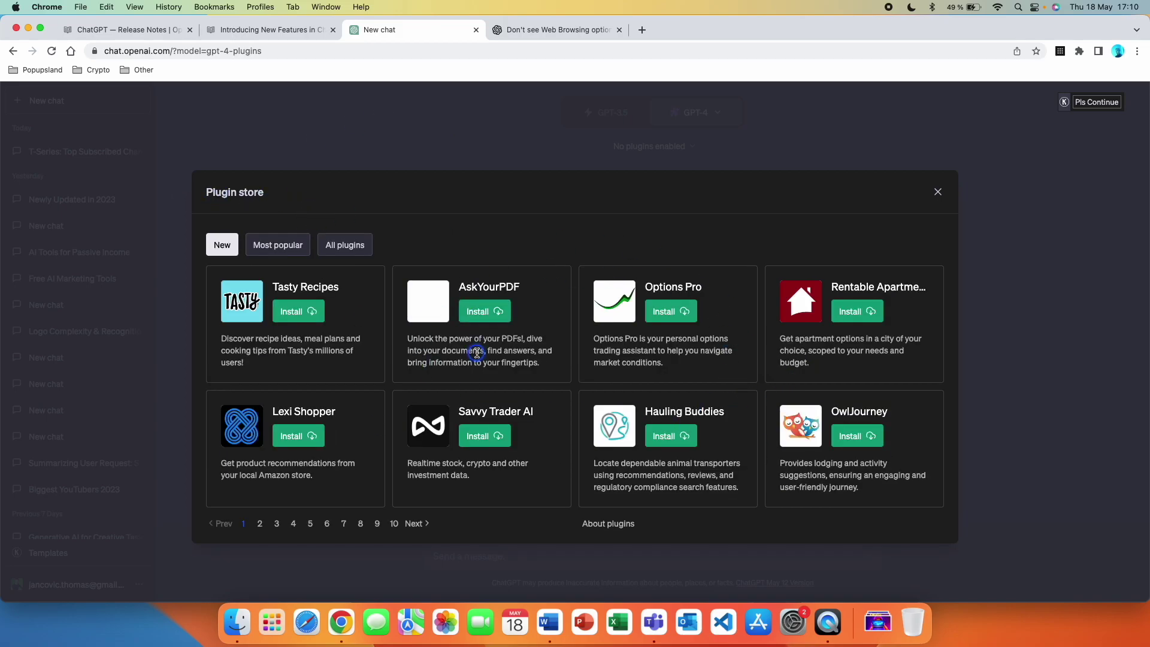
left_click(271, 527)
left_click(292, 526)
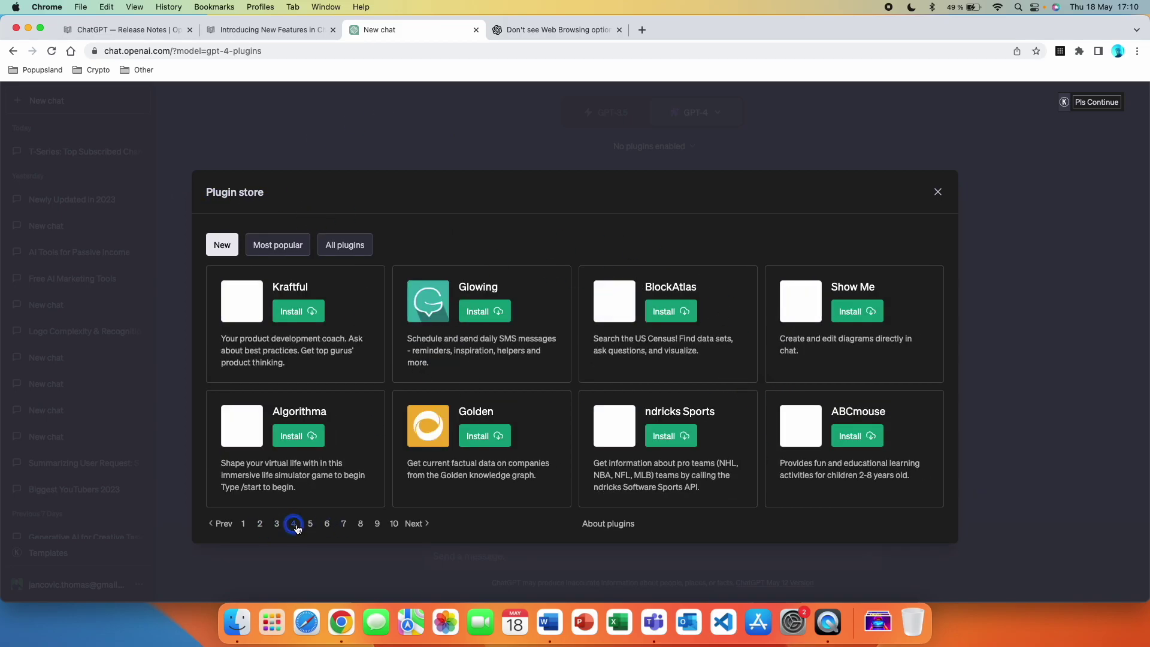
left_click(310, 525)
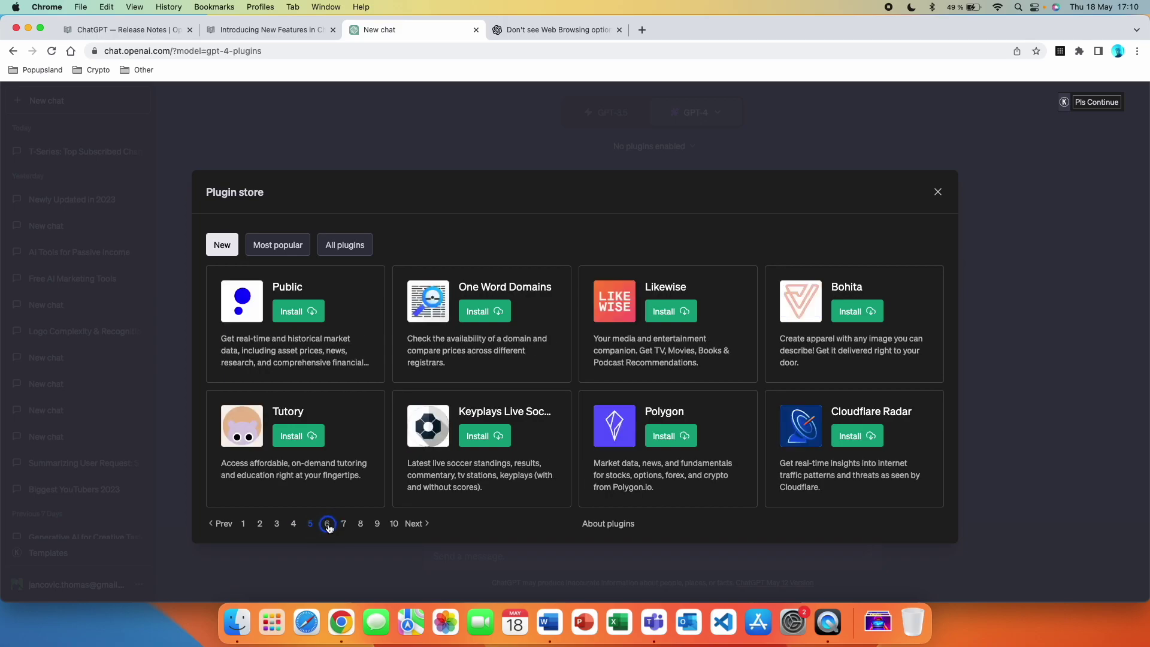
left_click(282, 248)
left_click(283, 251)
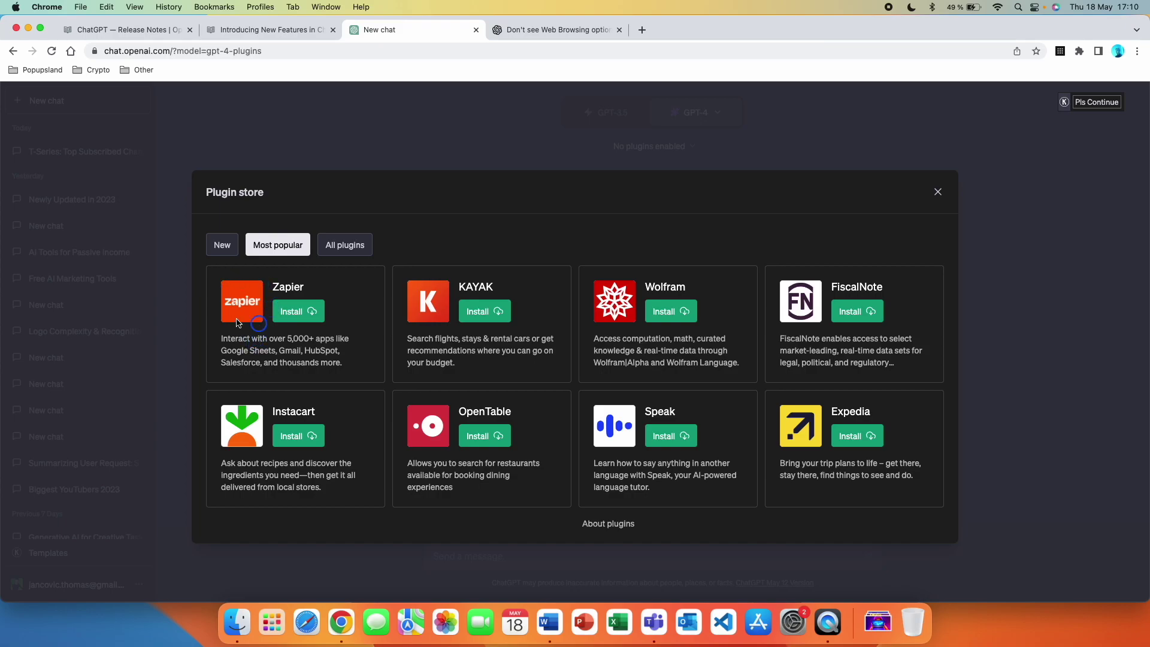
left_click(235, 323)
left_click(339, 246)
left_click(938, 192)
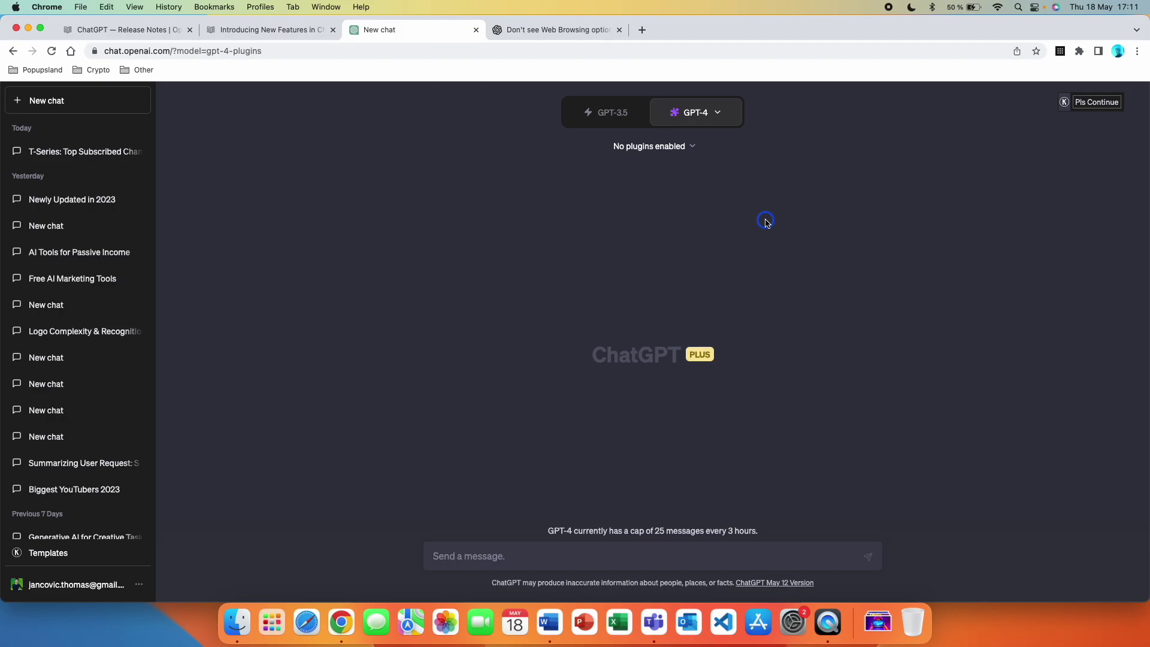
Scroll through the Community Forum replies about the missing Web Browsing option
key("ctrl+Tab")
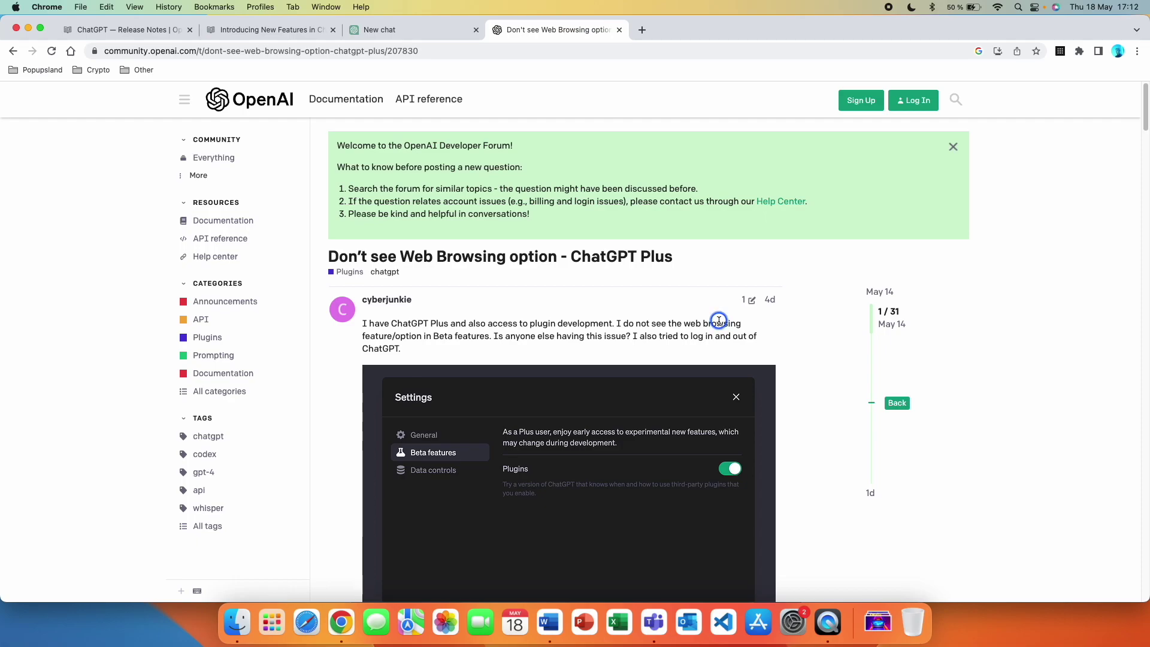
scroll(743, 339, "down", 1)
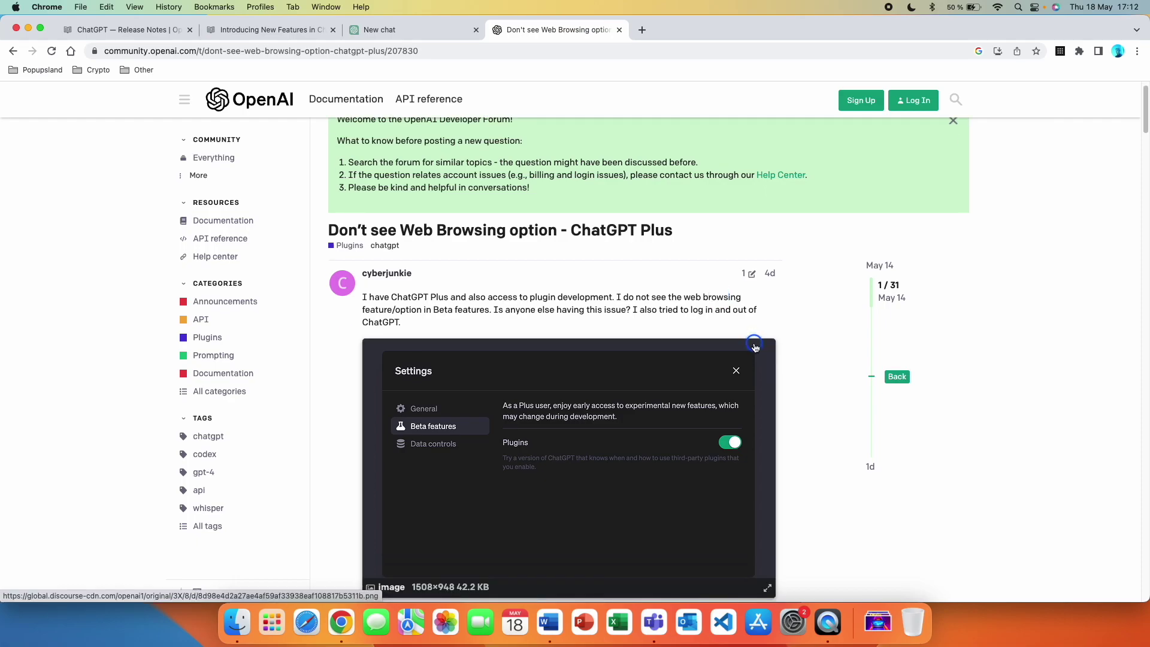
scroll(789, 395, "down", 1)
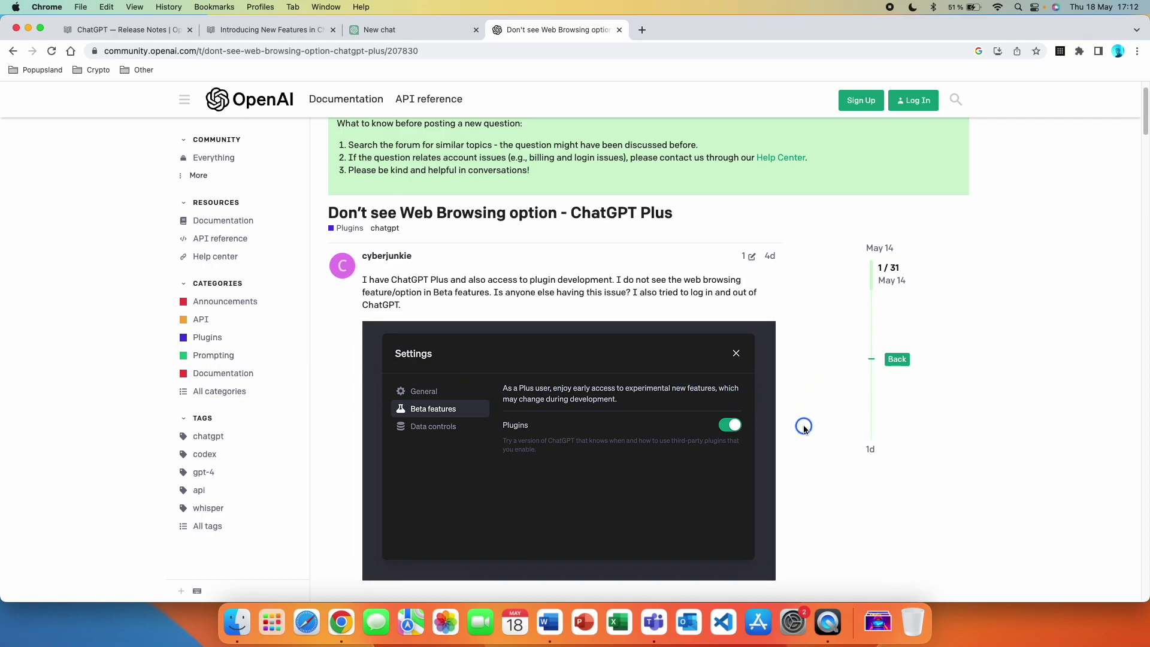
scroll(804, 427, "down", 8)
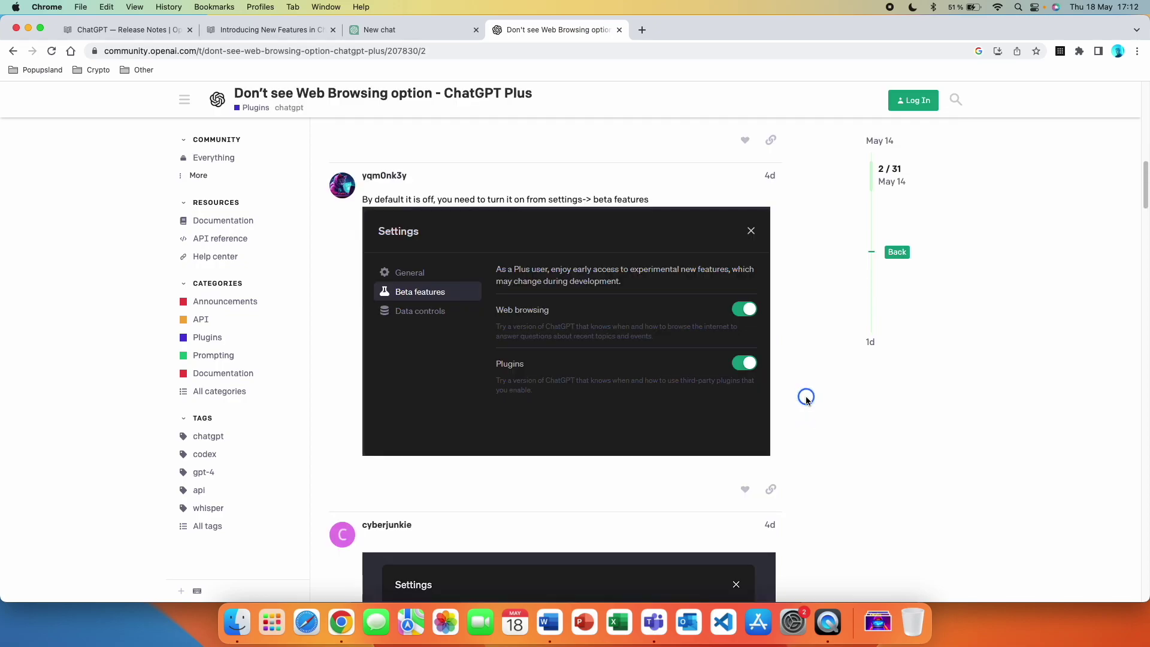
scroll(806, 400, "down", 15)
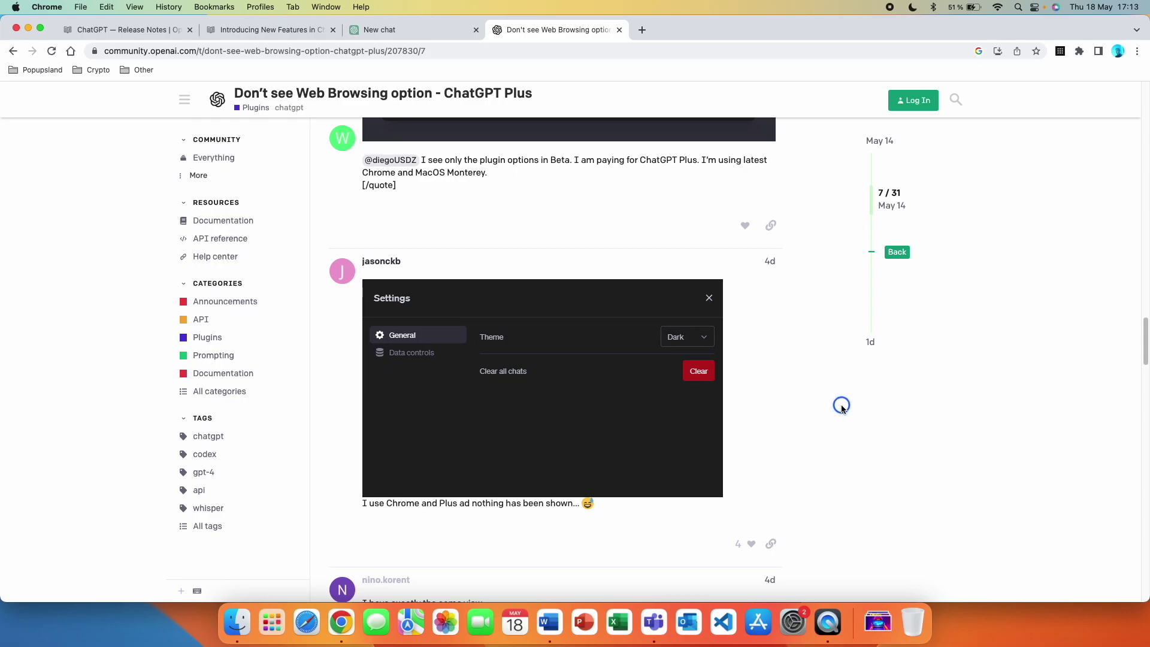
scroll(841, 407, "down", 10)
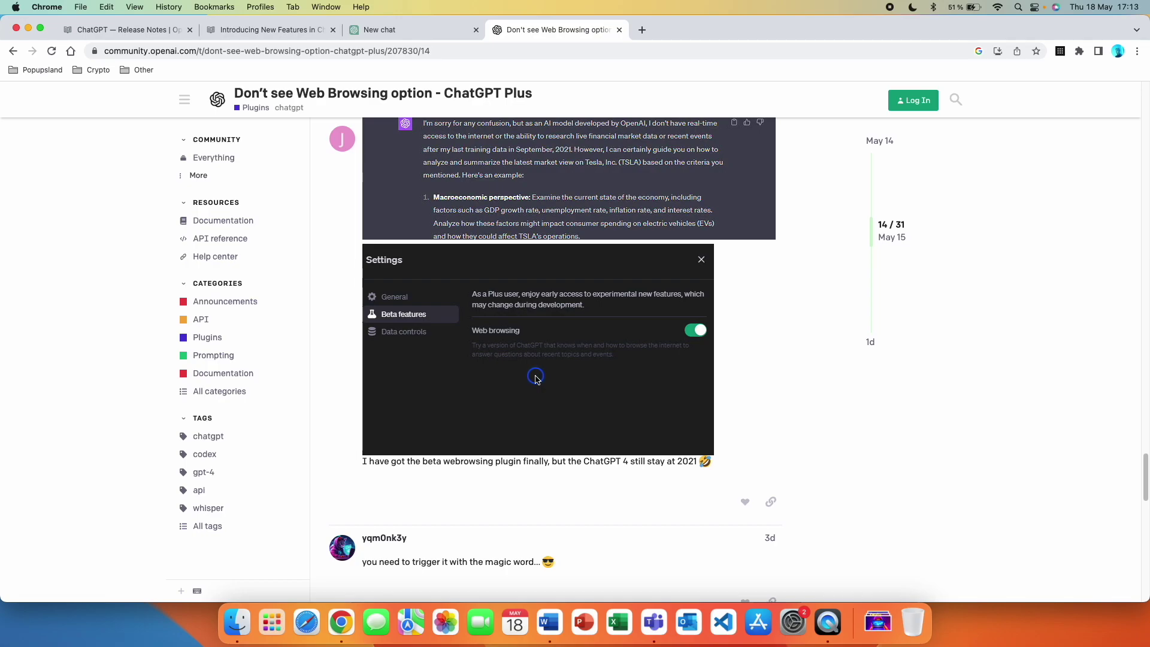
scroll(535, 377, "up", 10)
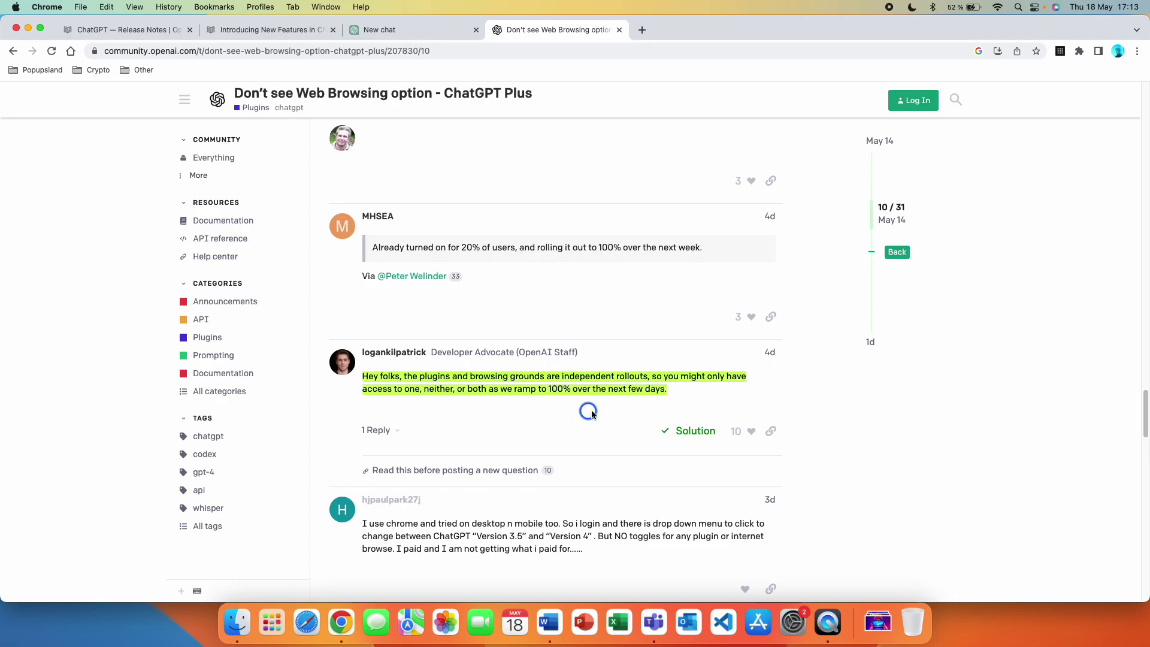
scroll(706, 404, "up", 1)
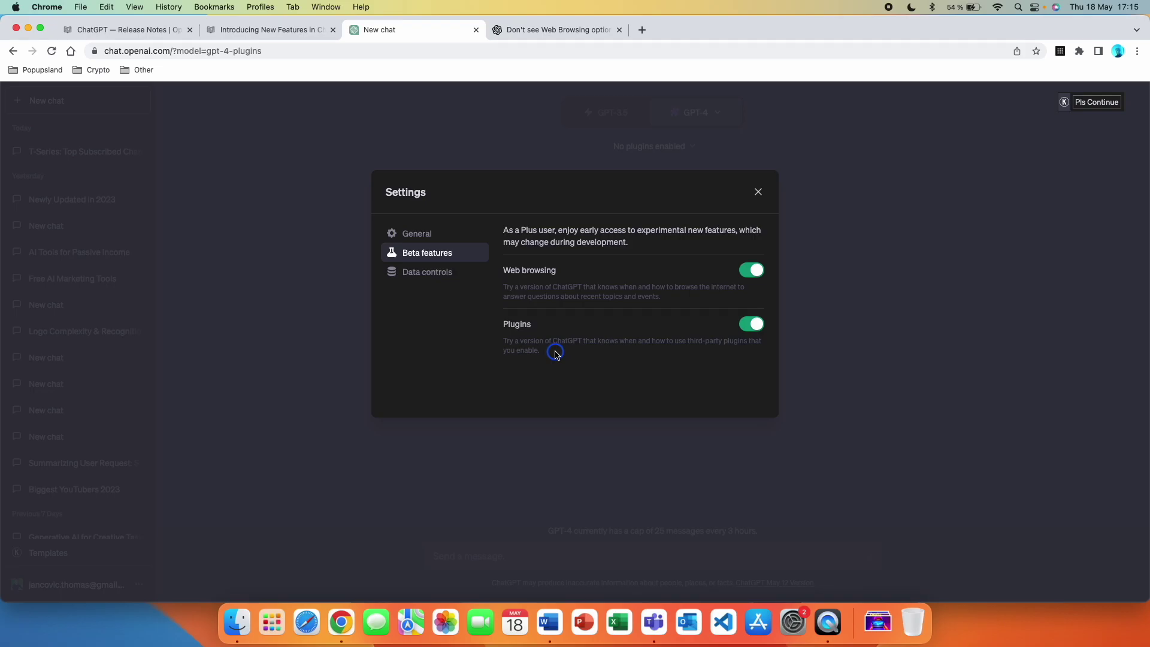
Dismiss the Settings dialog to return to the empty GPT-4 Plugins chat
key("Escape")
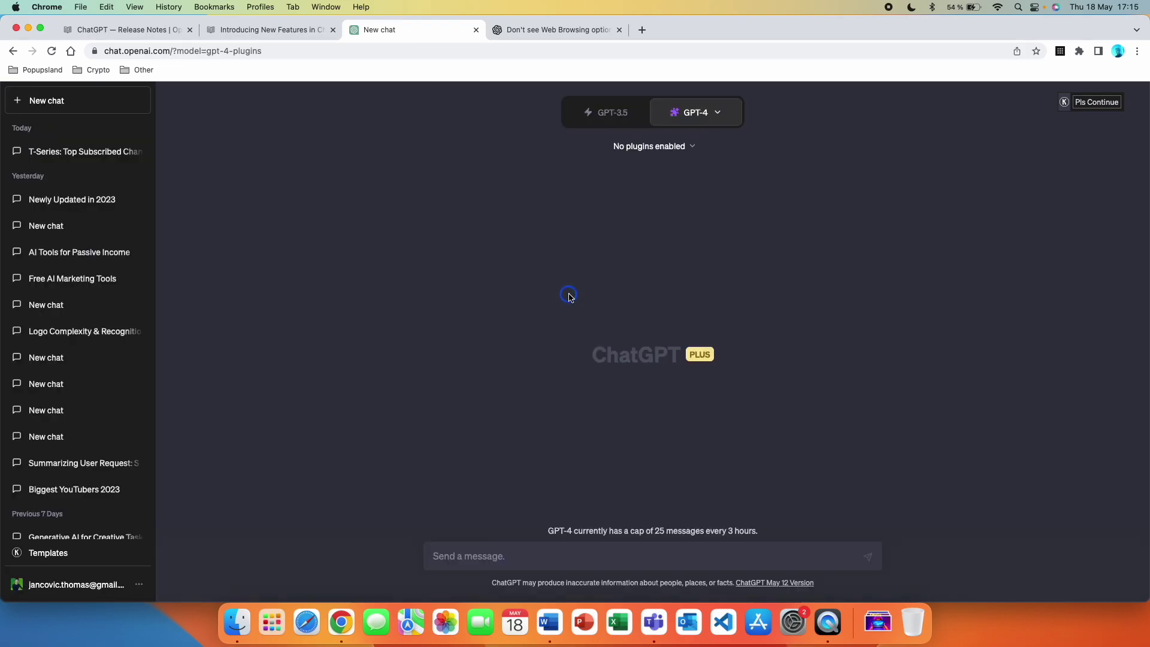